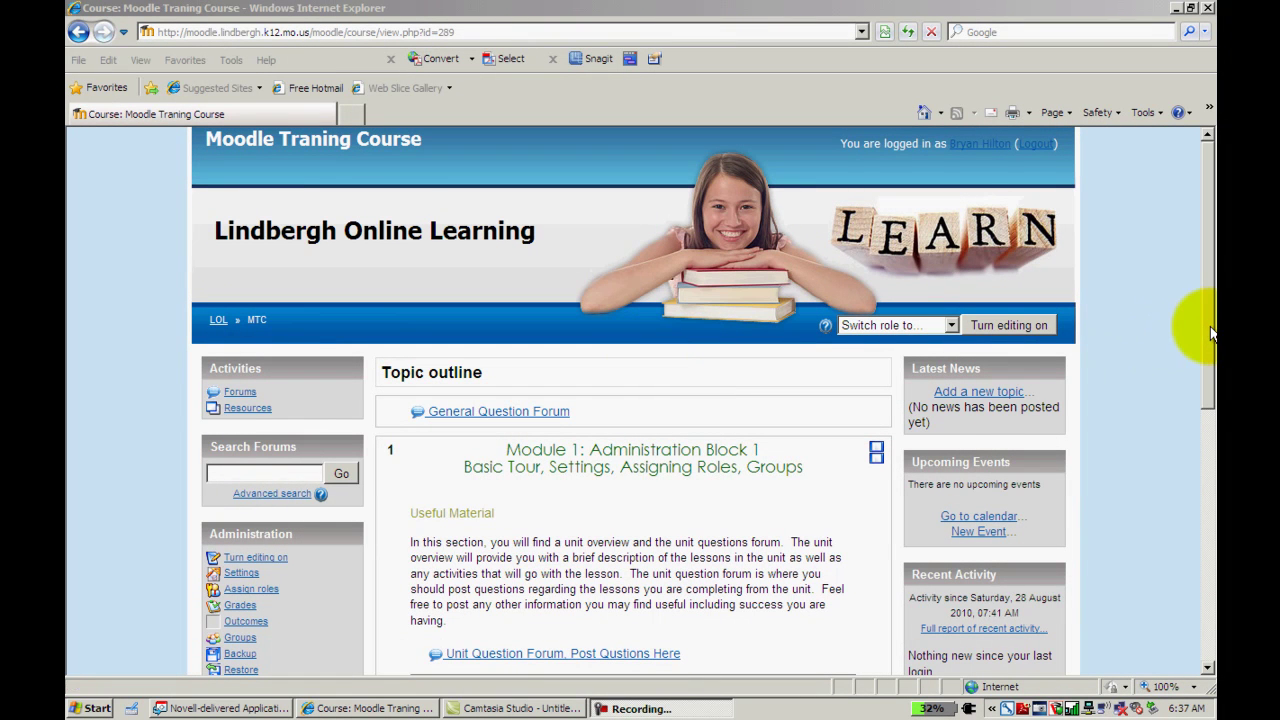
Open the reset page of the Moodle Traning Course and select the default set of data to delete.
drag(1208, 327, 1208, 452)
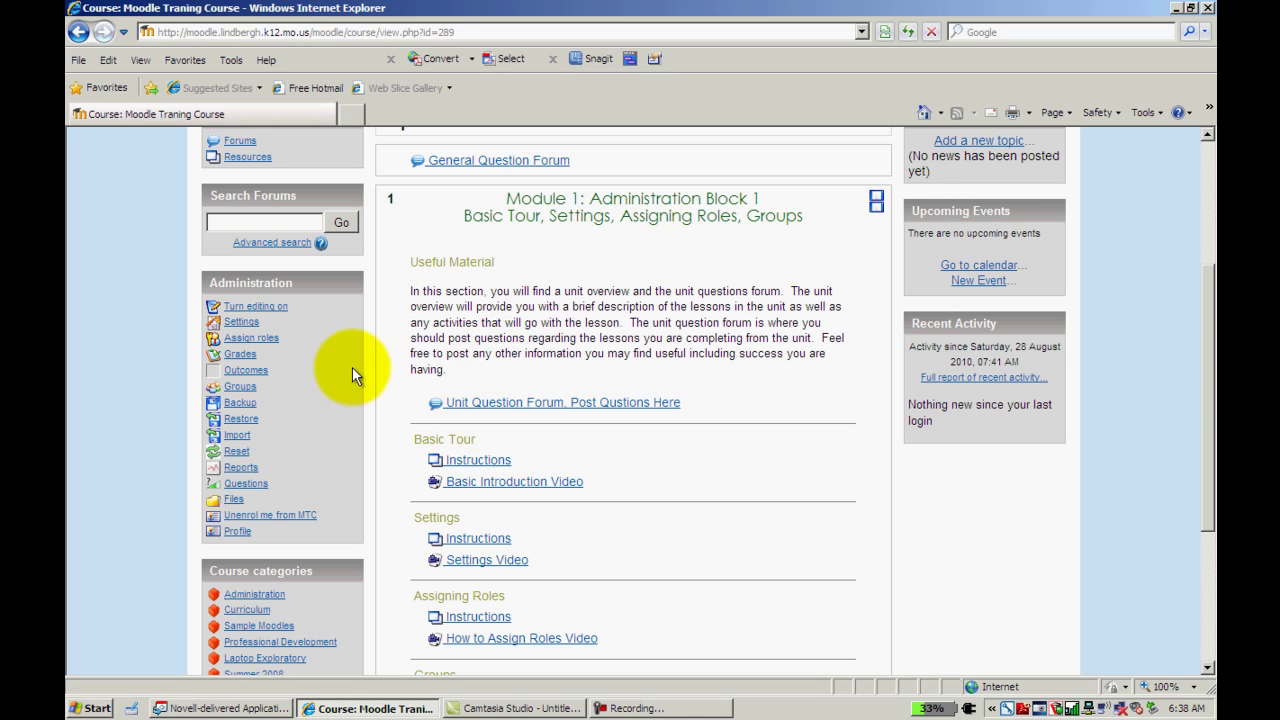
click(237, 451)
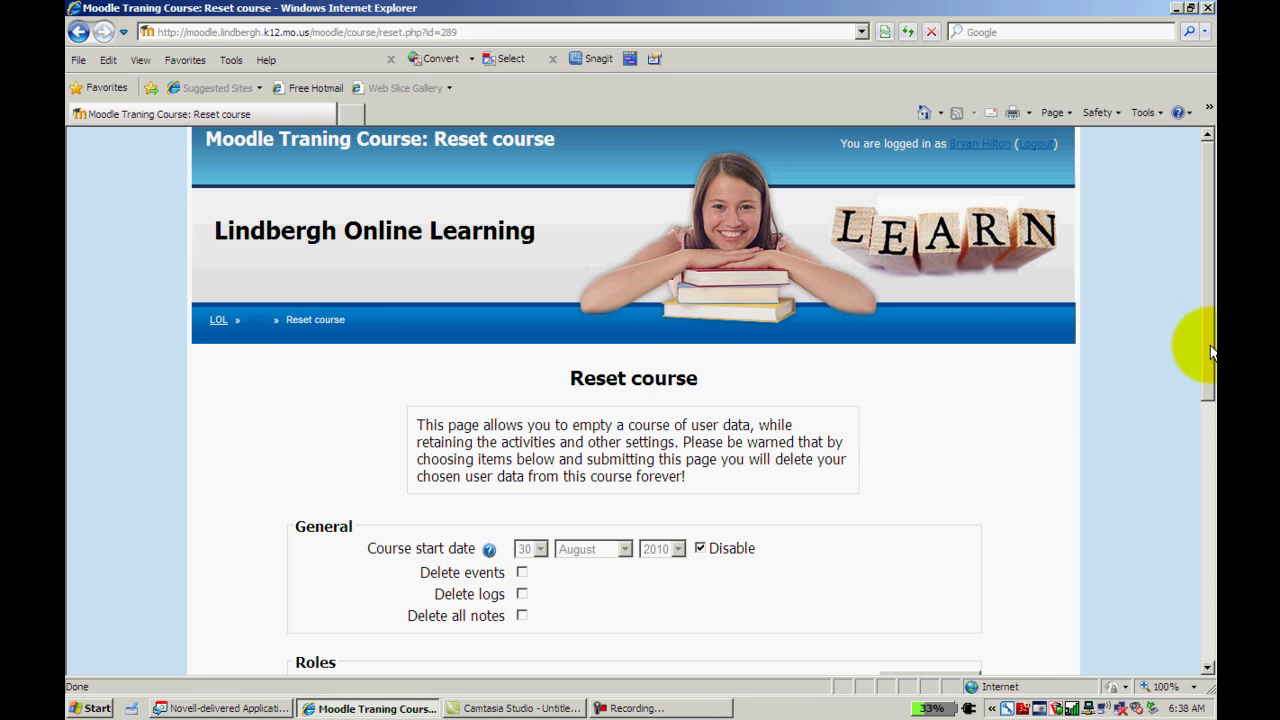
drag(1200, 343, 1130, 500)
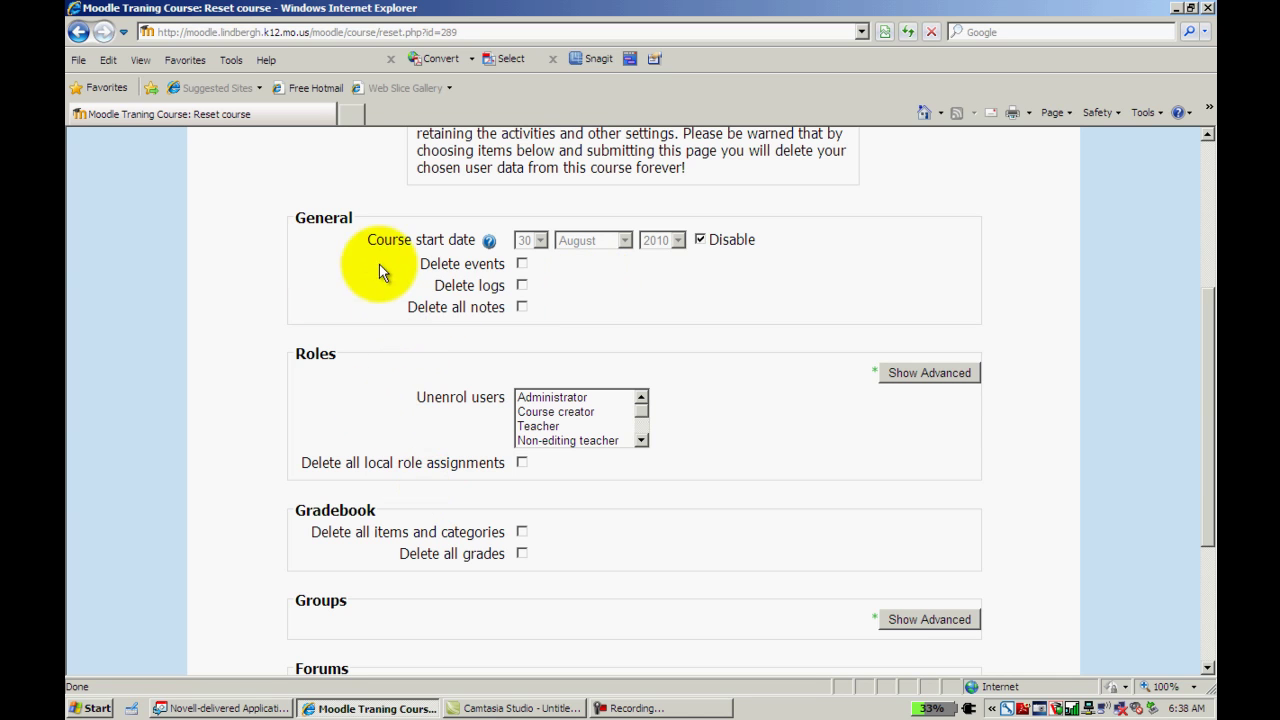
drag(1208, 460, 1206, 557)
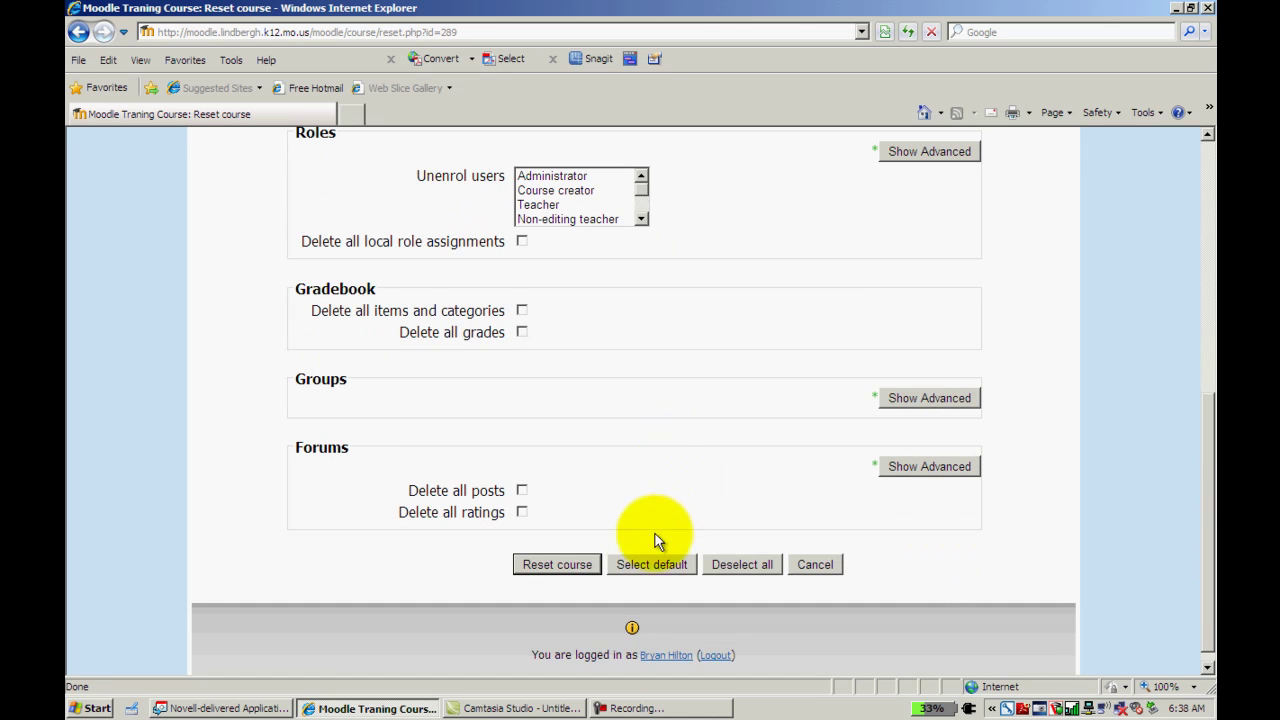
click(647, 564)
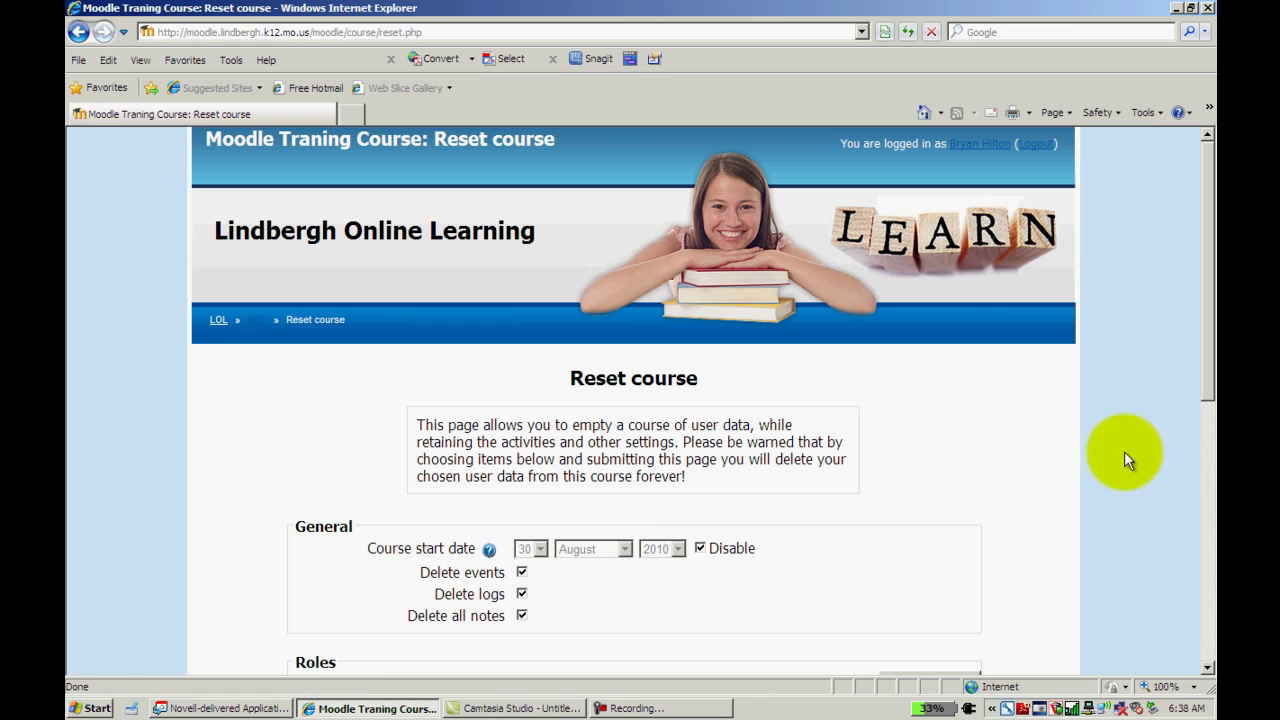
Reset the course with the default selections and return to the course page.
drag(1207, 280, 1214, 540)
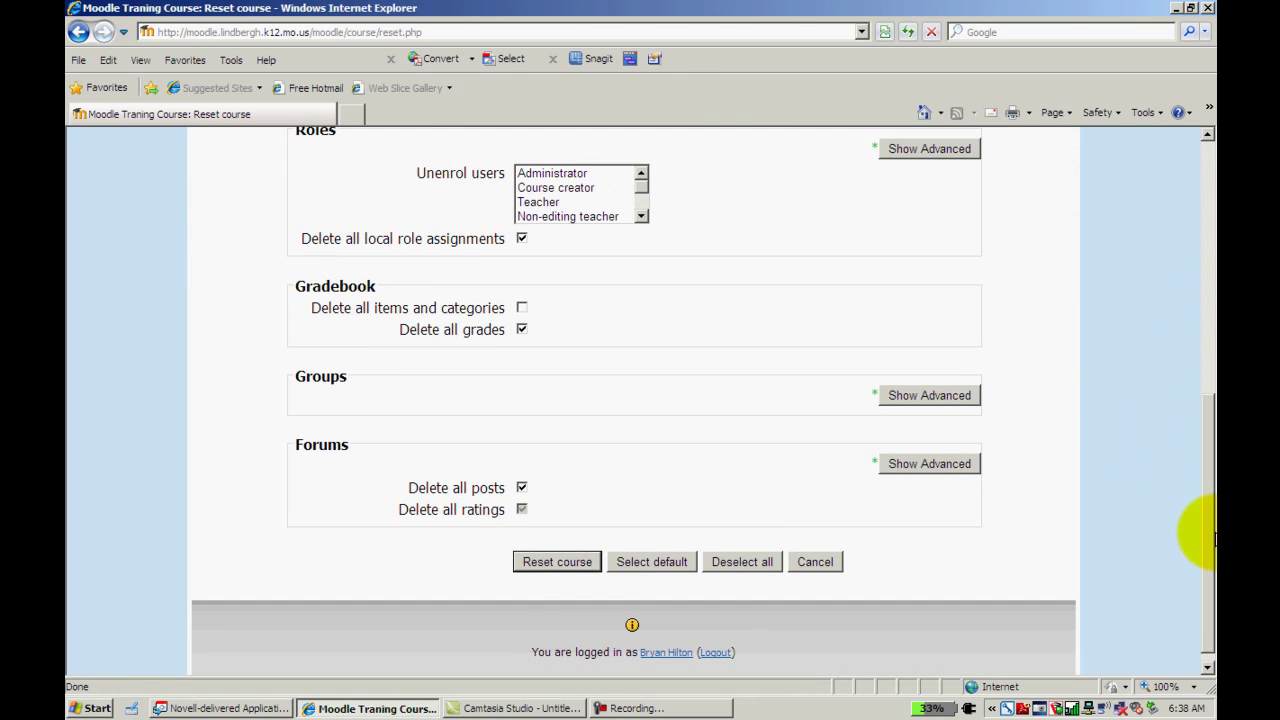
click(566, 566)
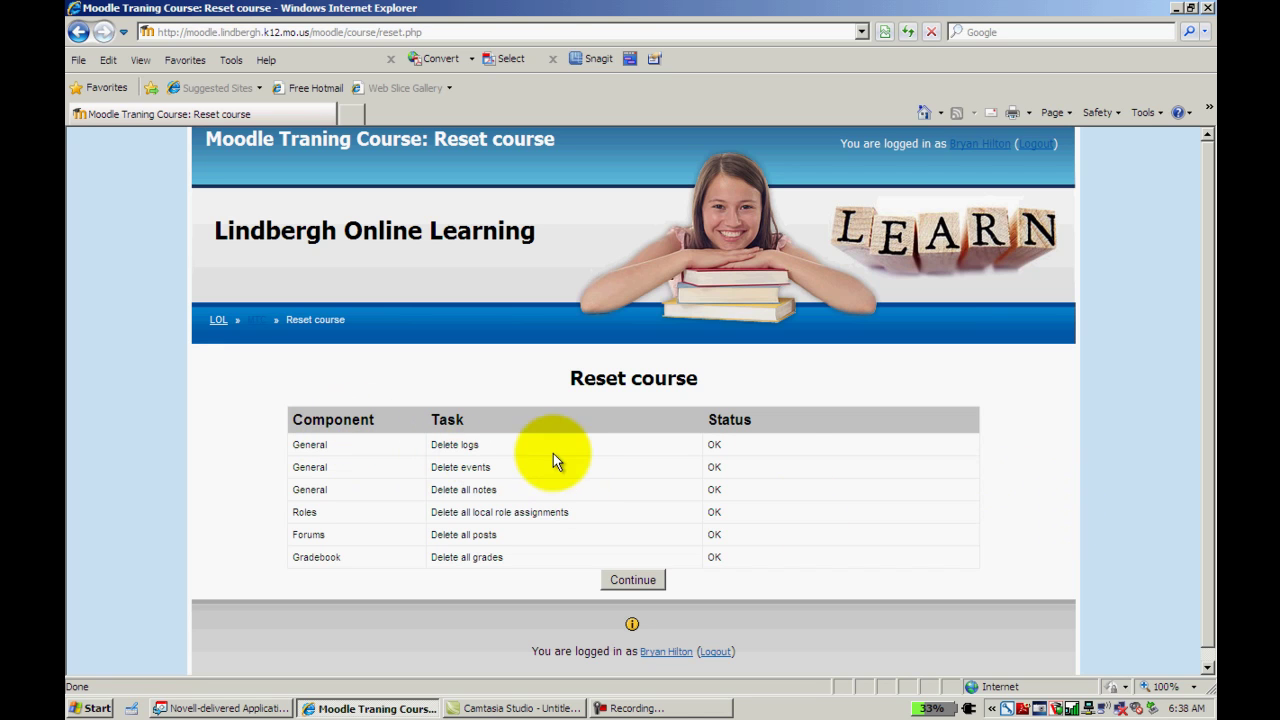
click(624, 579)
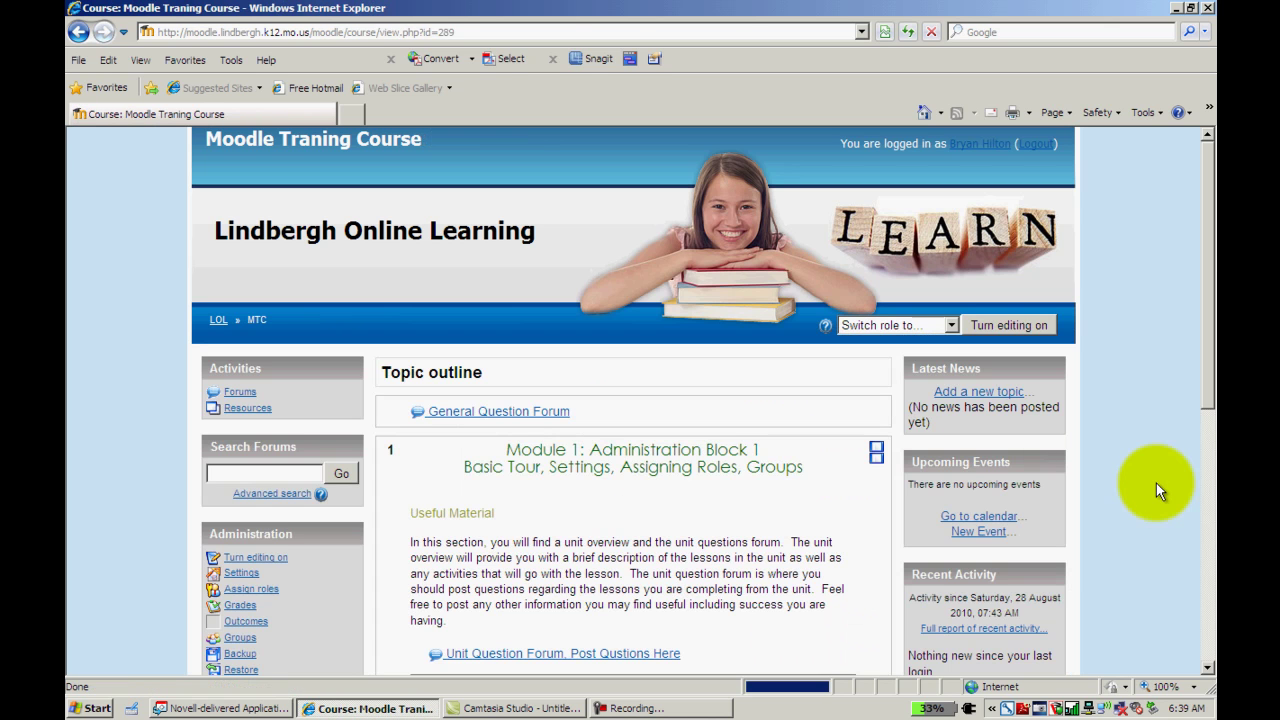
Start a course backup with all activities, user data and roles included, keeping the default backup options.
drag(1209, 326, 1211, 412)
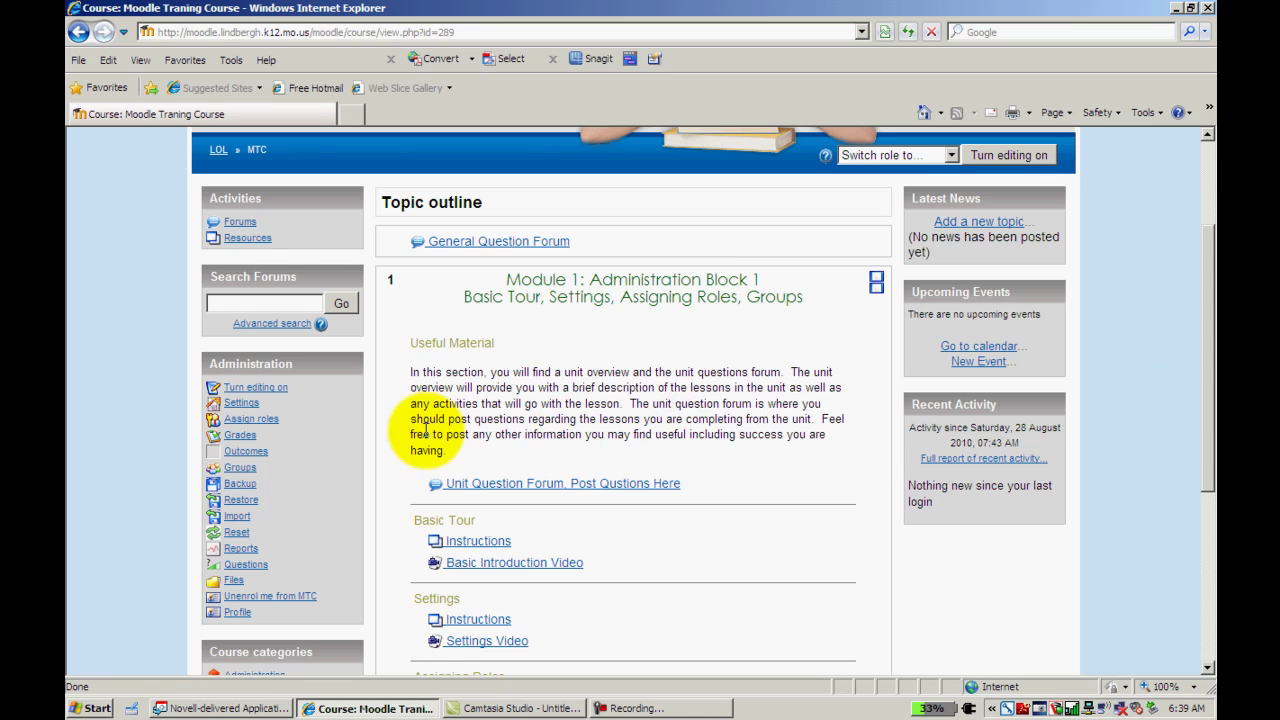
click(240, 486)
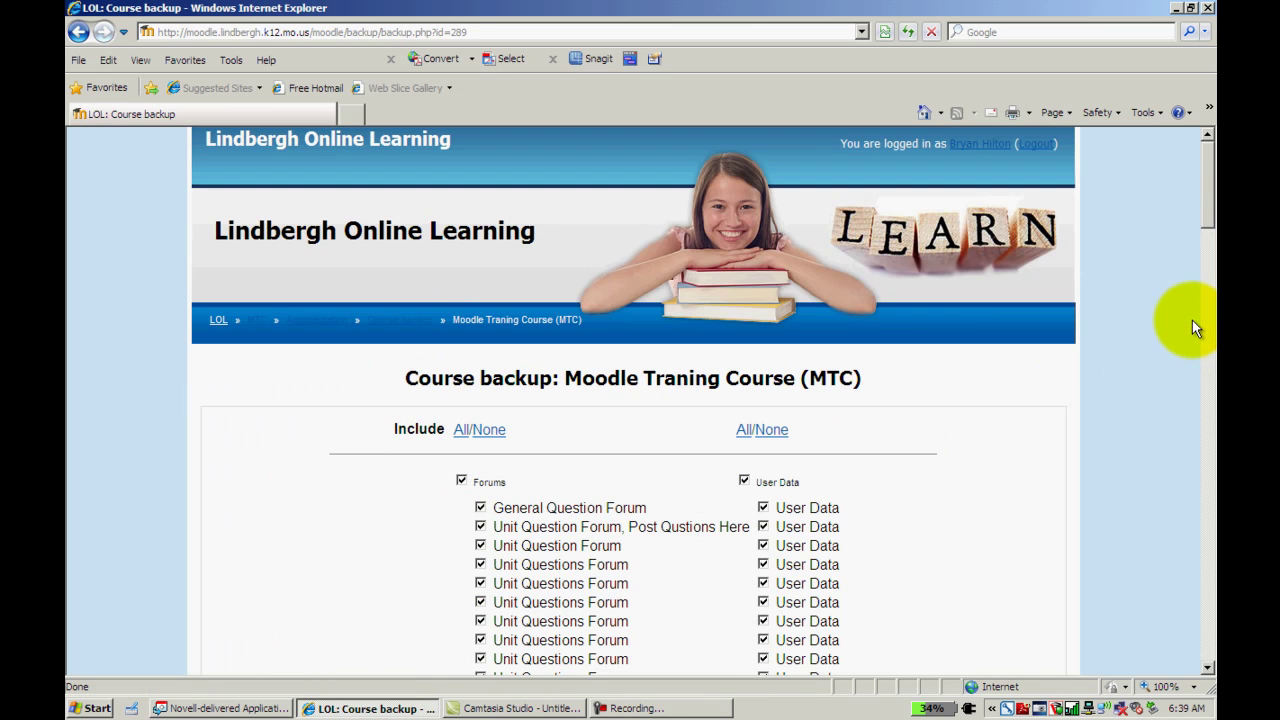
drag(1206, 216, 1210, 320)
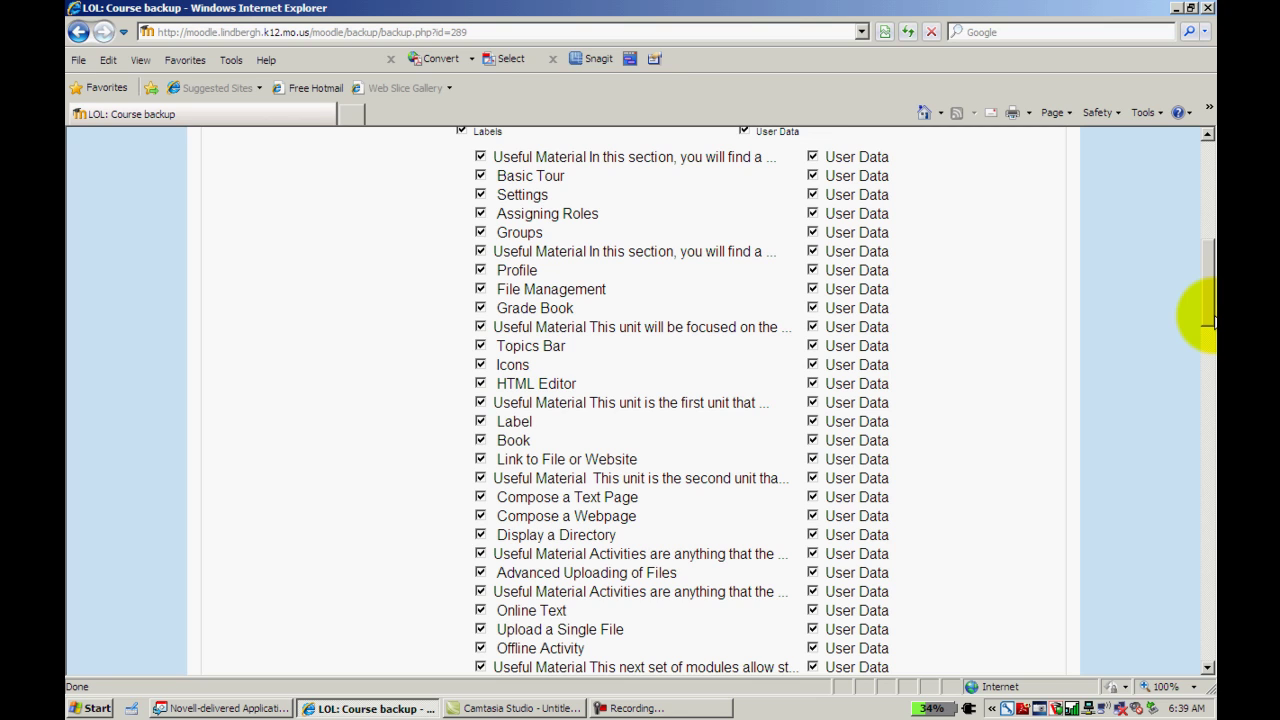
drag(1210, 320, 1212, 645)
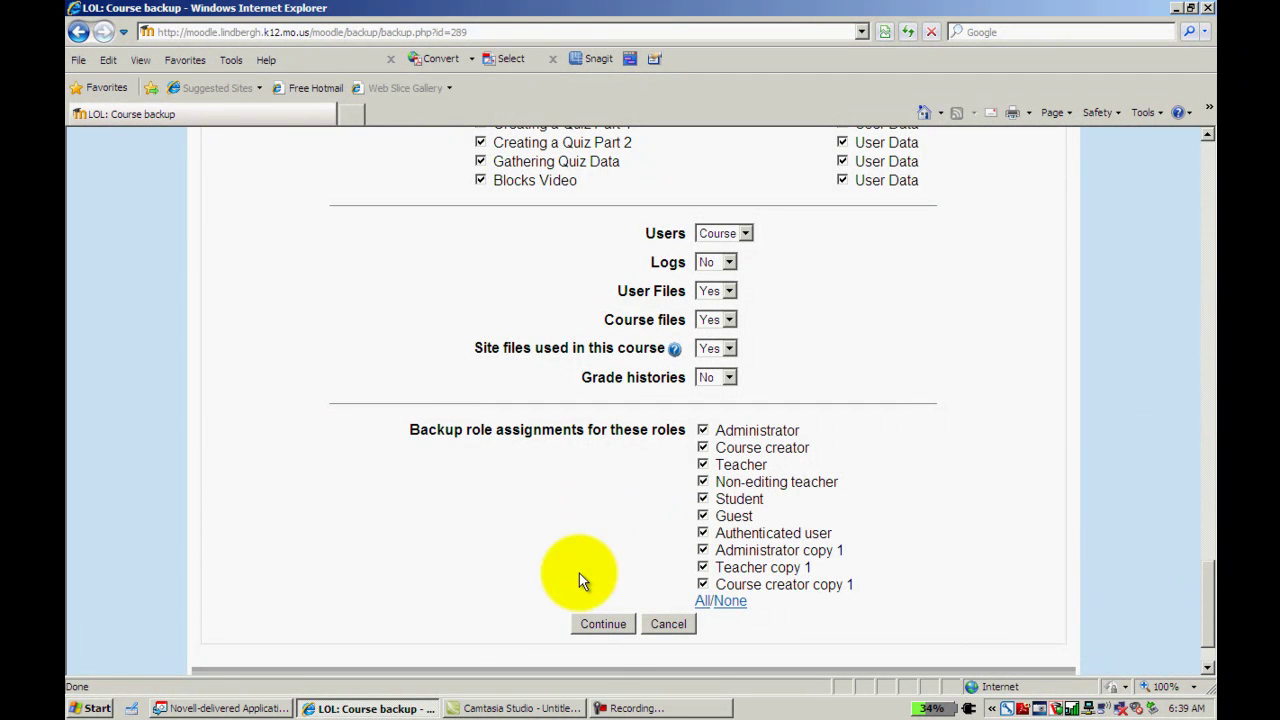
click(606, 626)
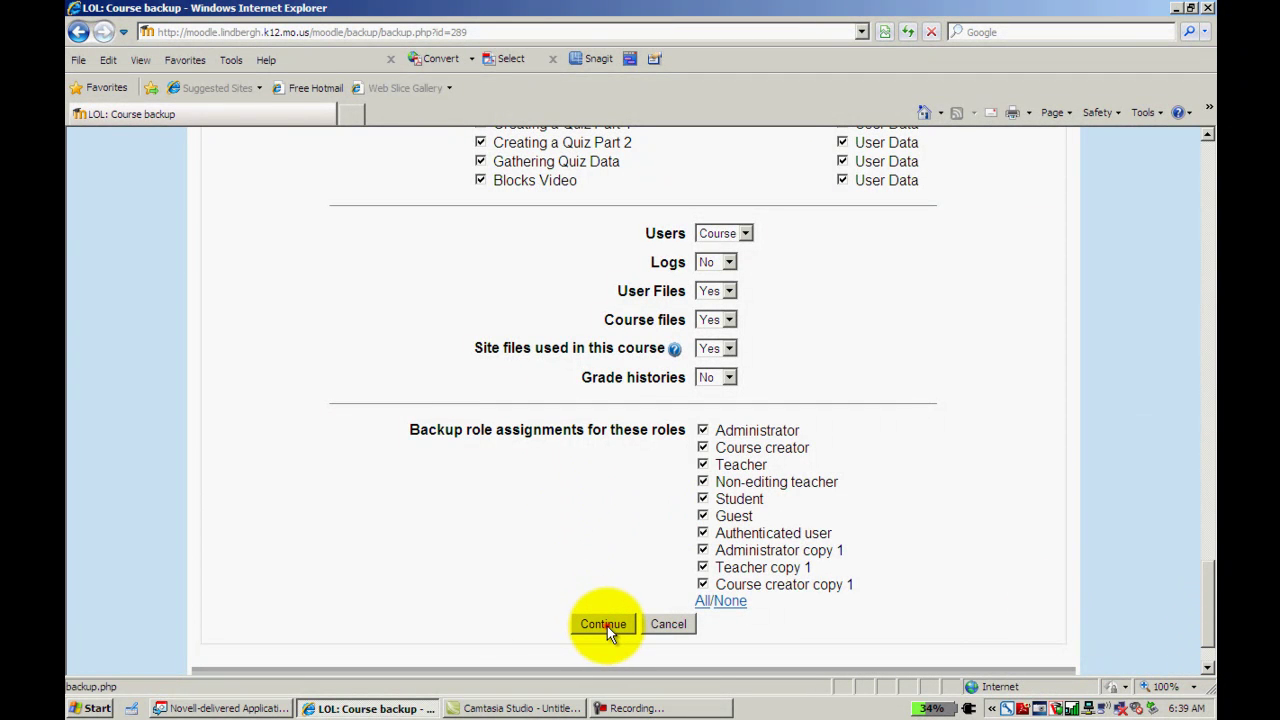
click(606, 626)
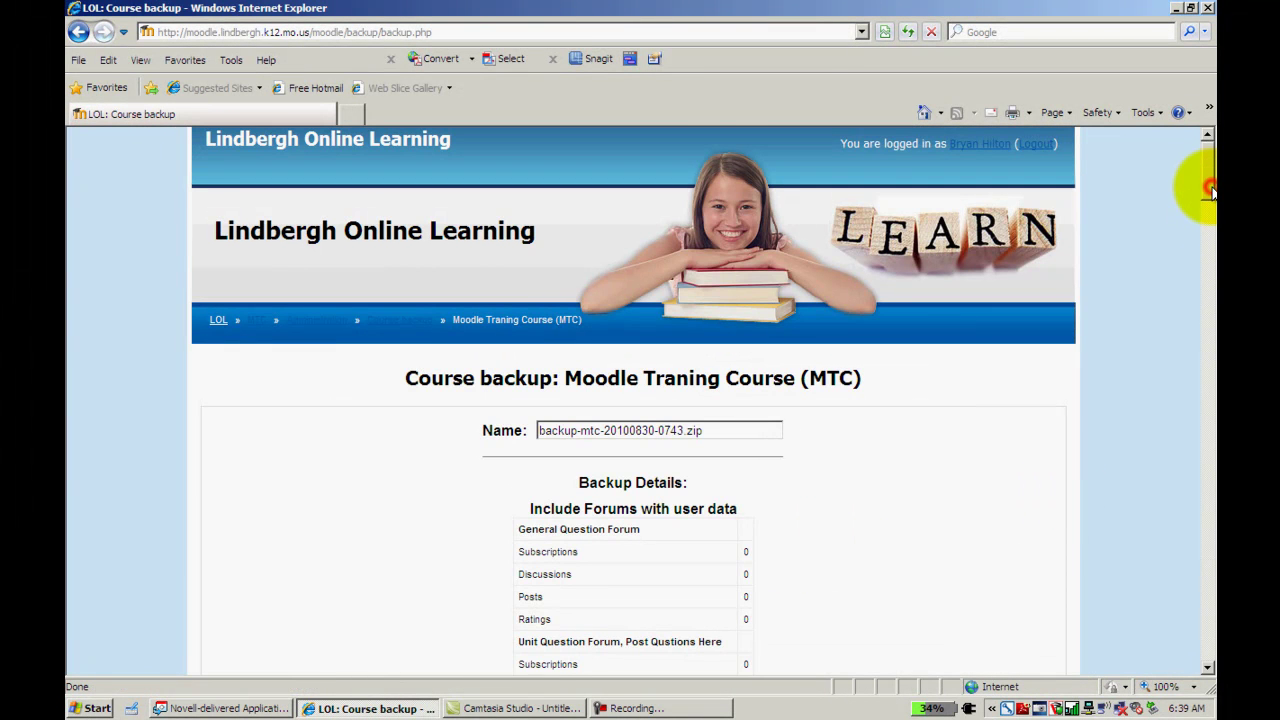
Run the backup under the name backup-mtc-20100830-0743.zip and continue to the backupdata folder.
drag(1211, 190, 1208, 662)
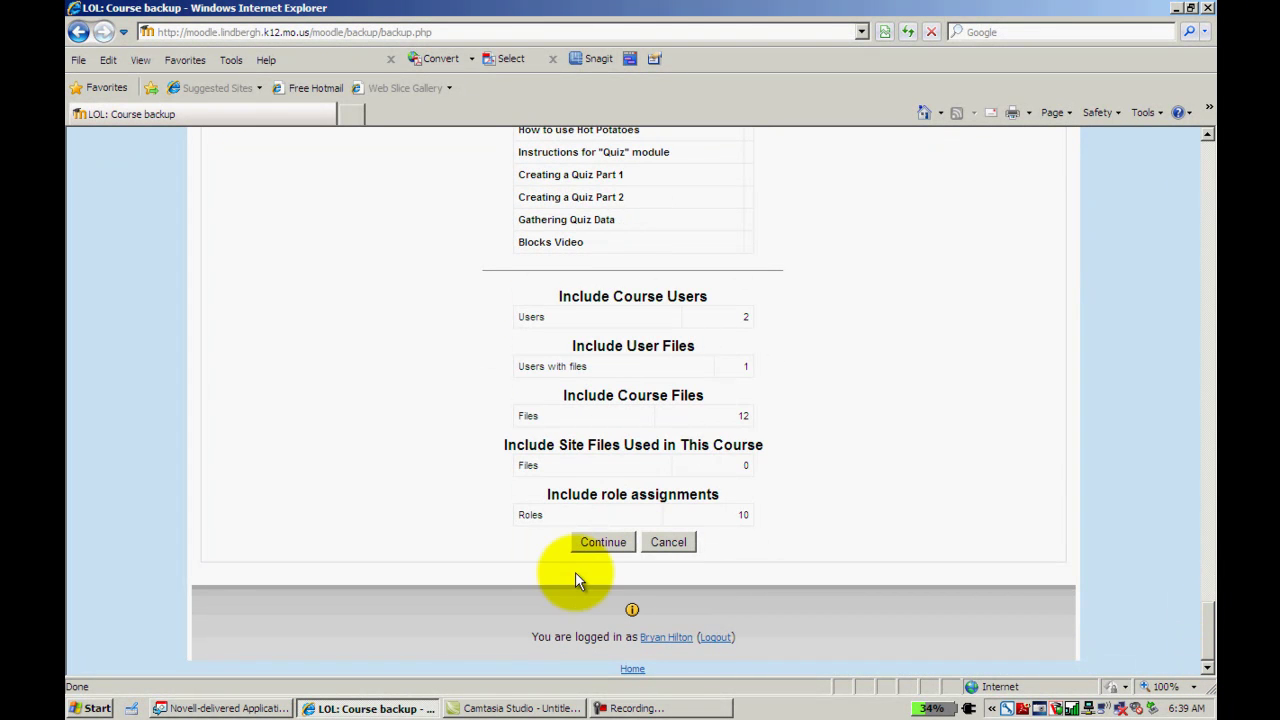
click(595, 542)
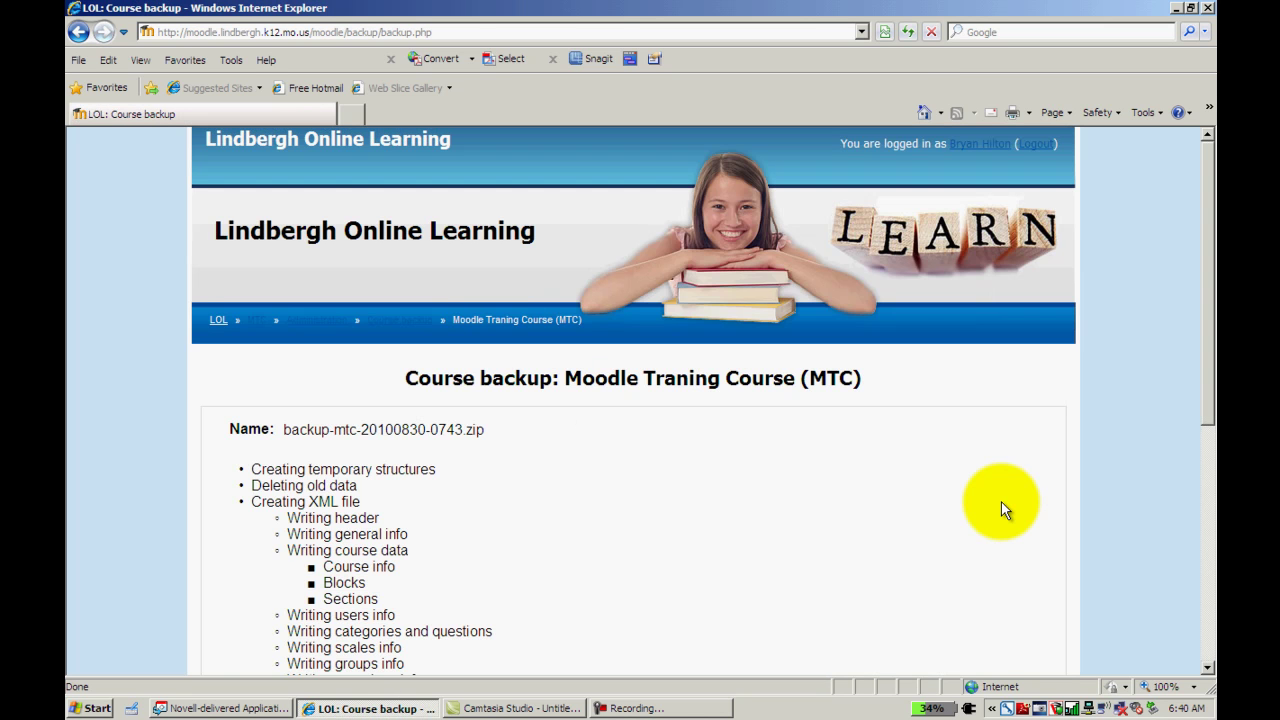
drag(1206, 400, 1208, 665)
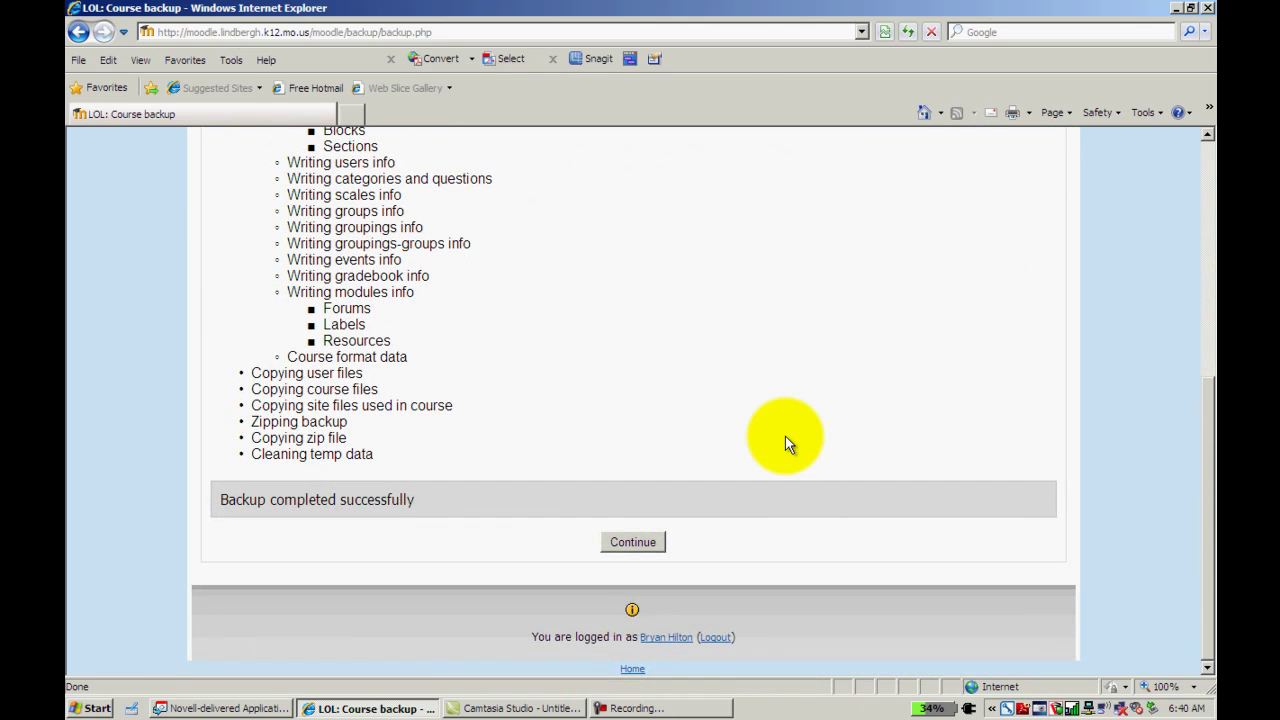
click(635, 548)
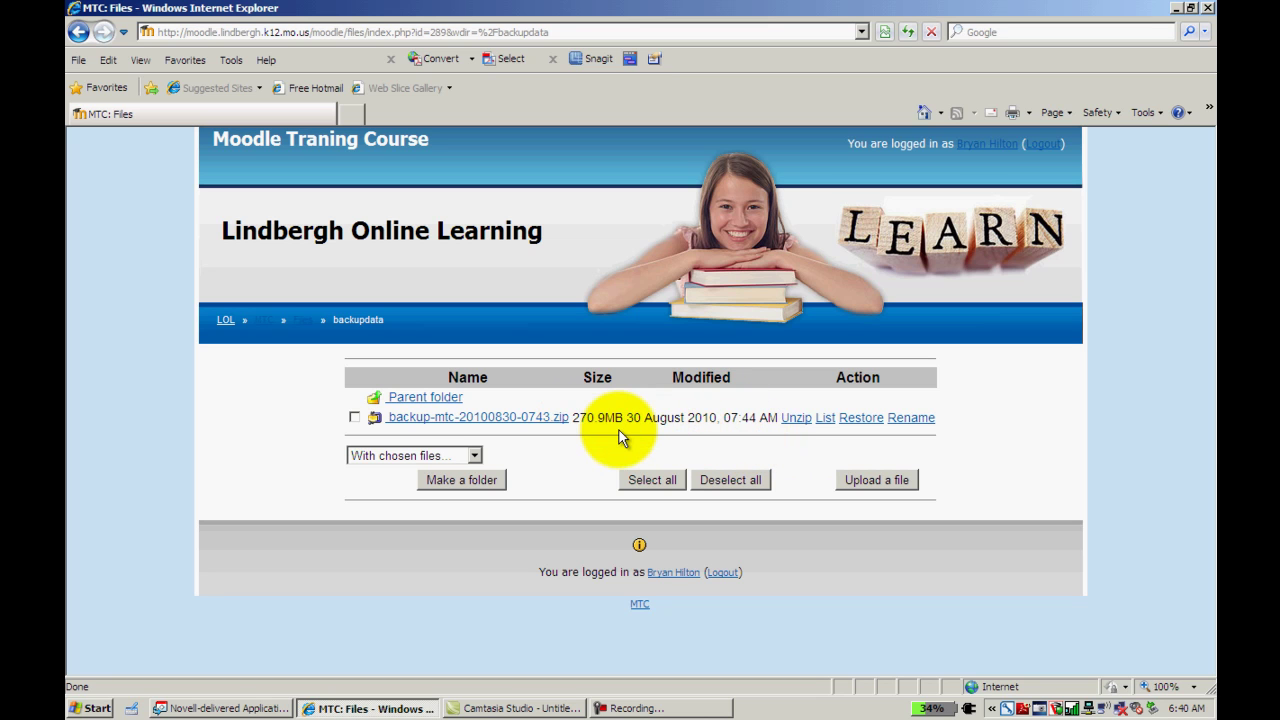
Download backup-mtc-20100830-0743.zip and save it to the Desktop as a compressed folder.
click(510, 428)
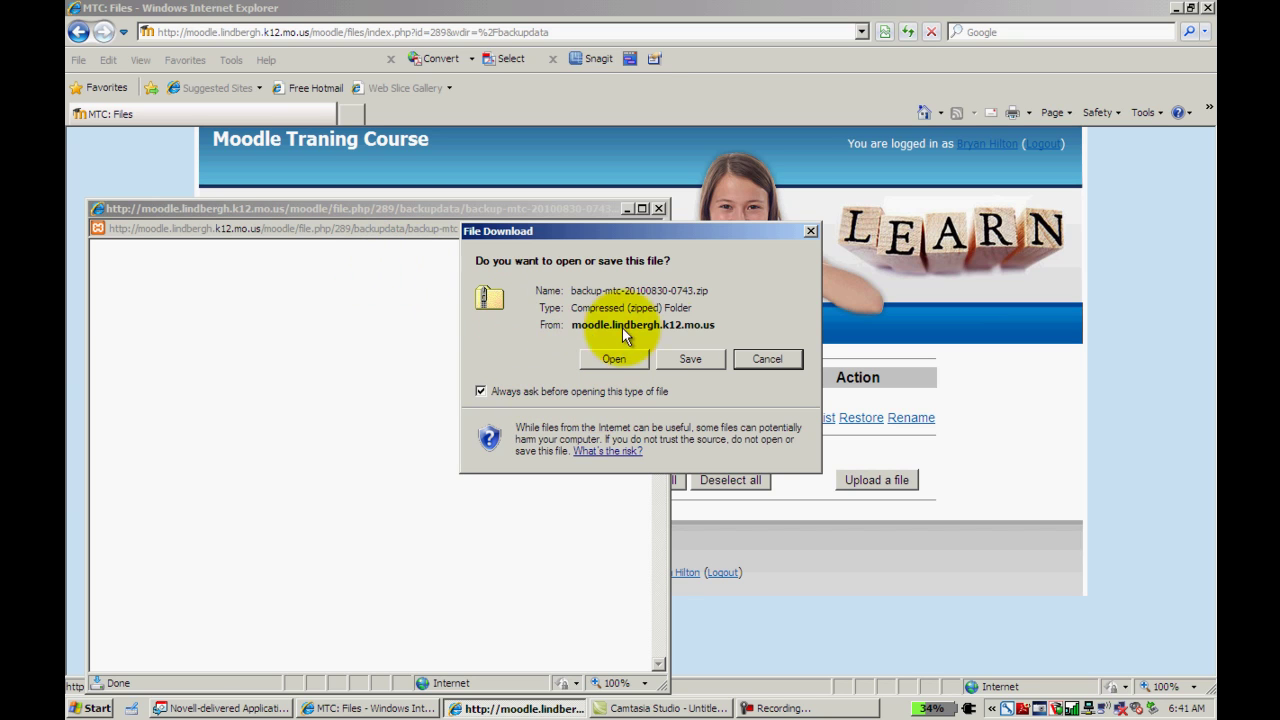
click(688, 359)
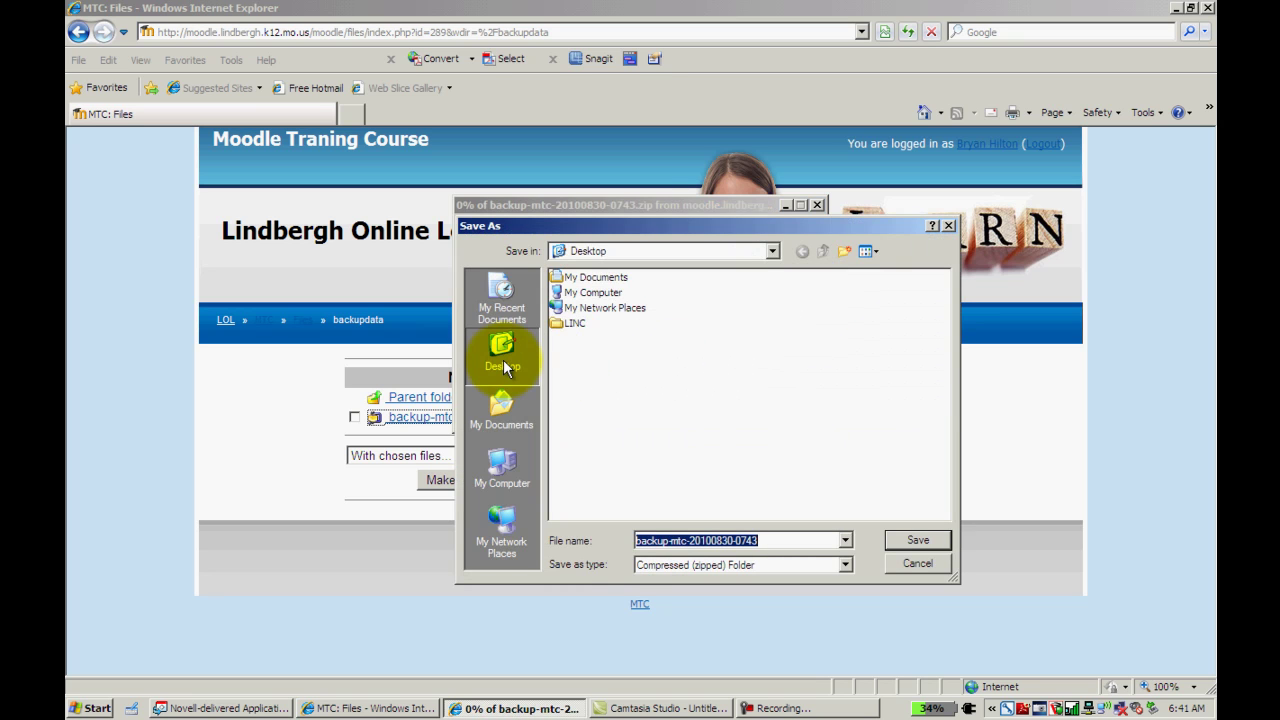
click(918, 540)
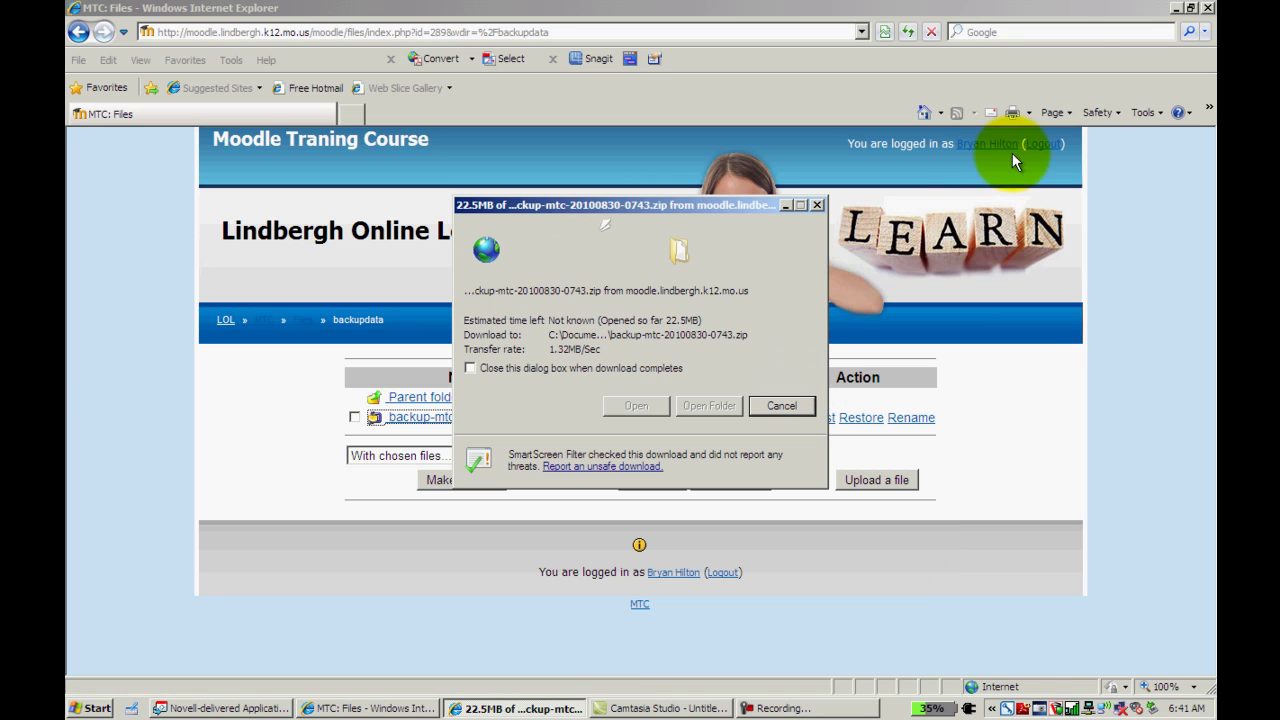
Check the desktop, return to the course files window, and cancel the running download of the backup zip.
click(1175, 8)
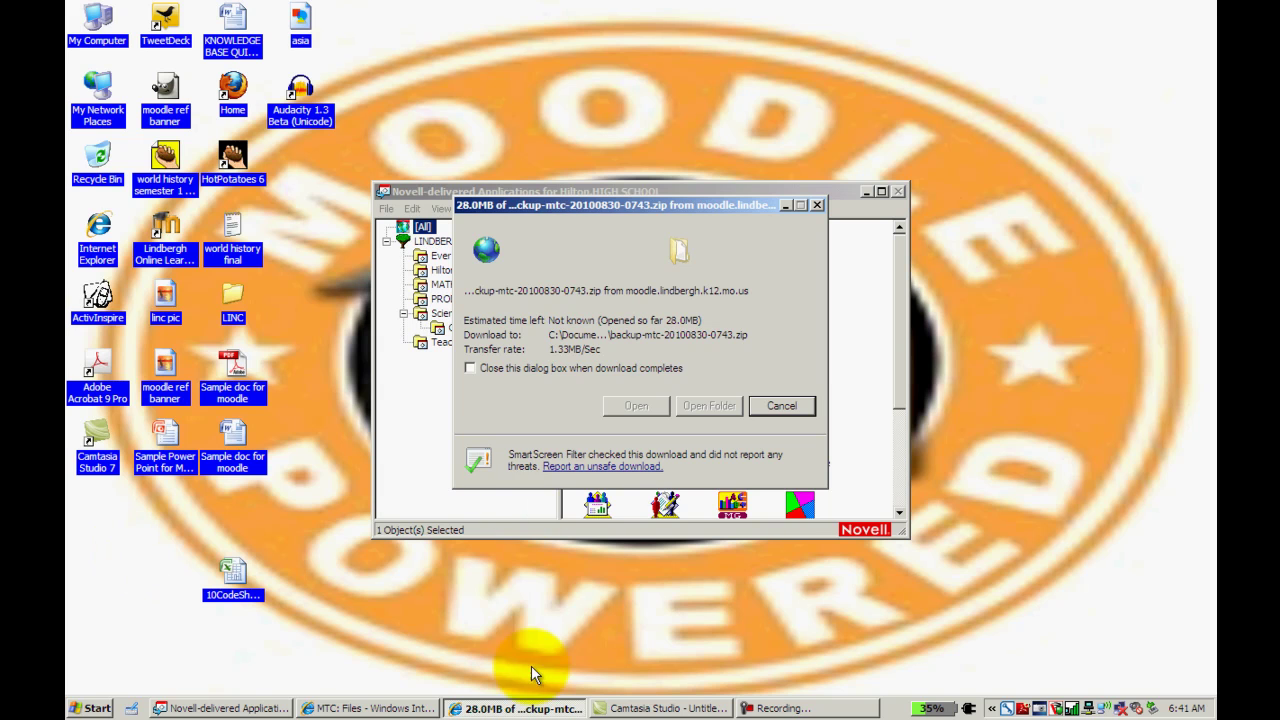
click(378, 708)
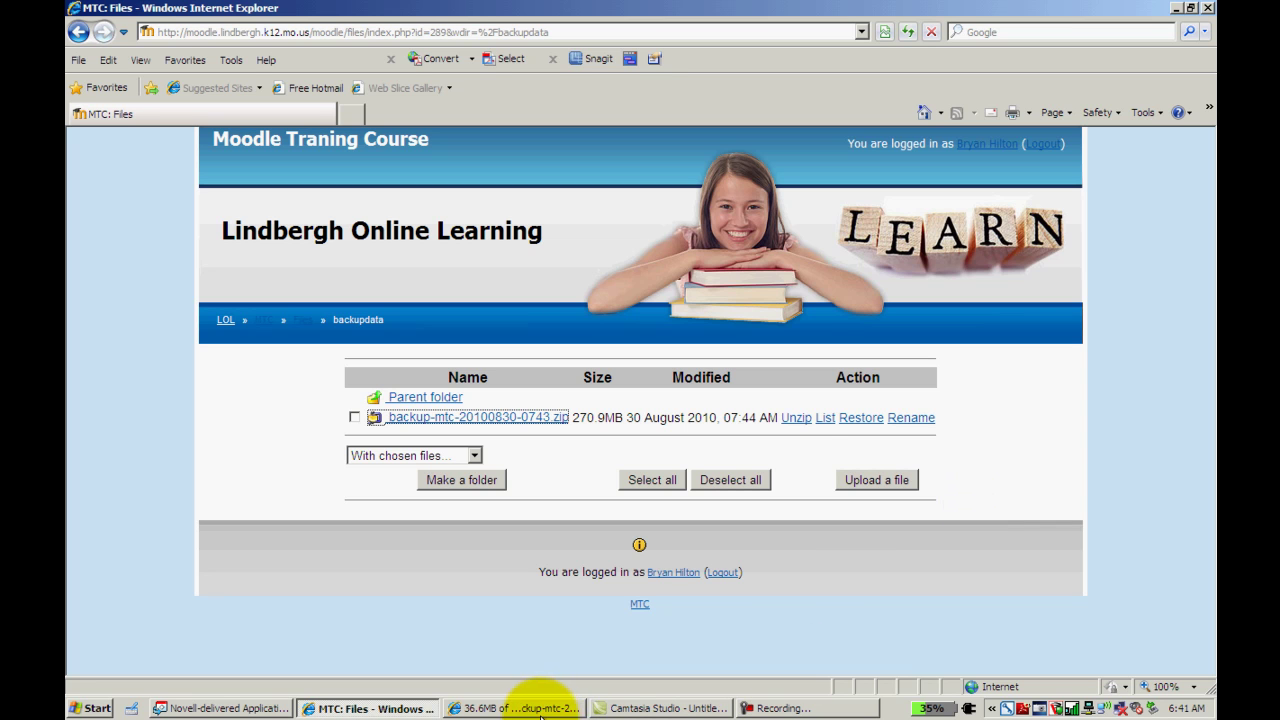
click(580, 710)
click(772, 403)
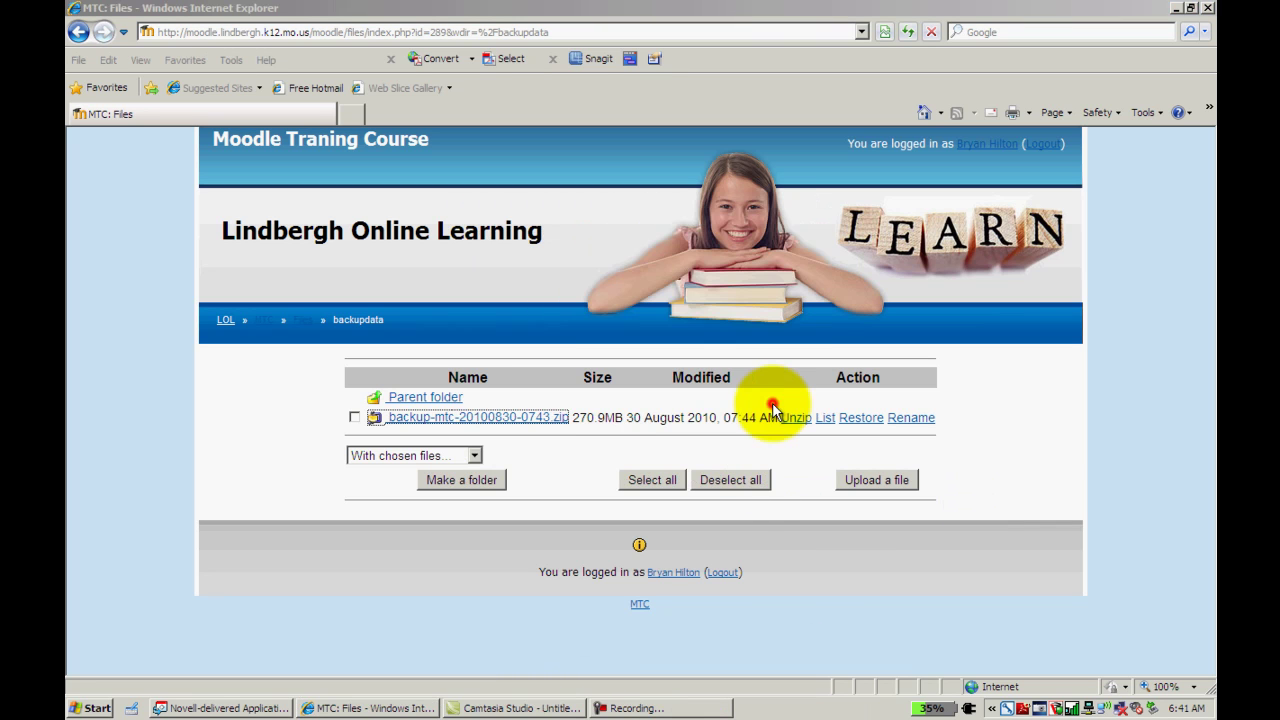
click(1058, 430)
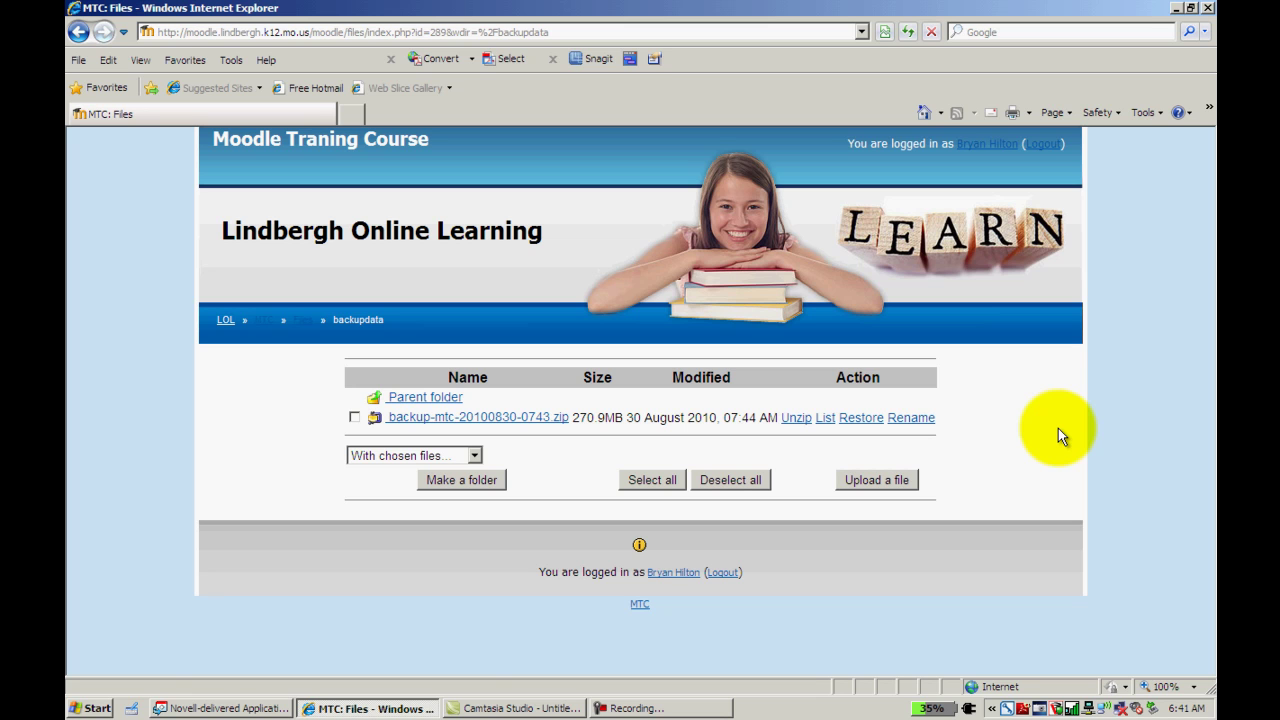
Return to the course page and open the course's Restore area to view the available backup files.
click(264, 320)
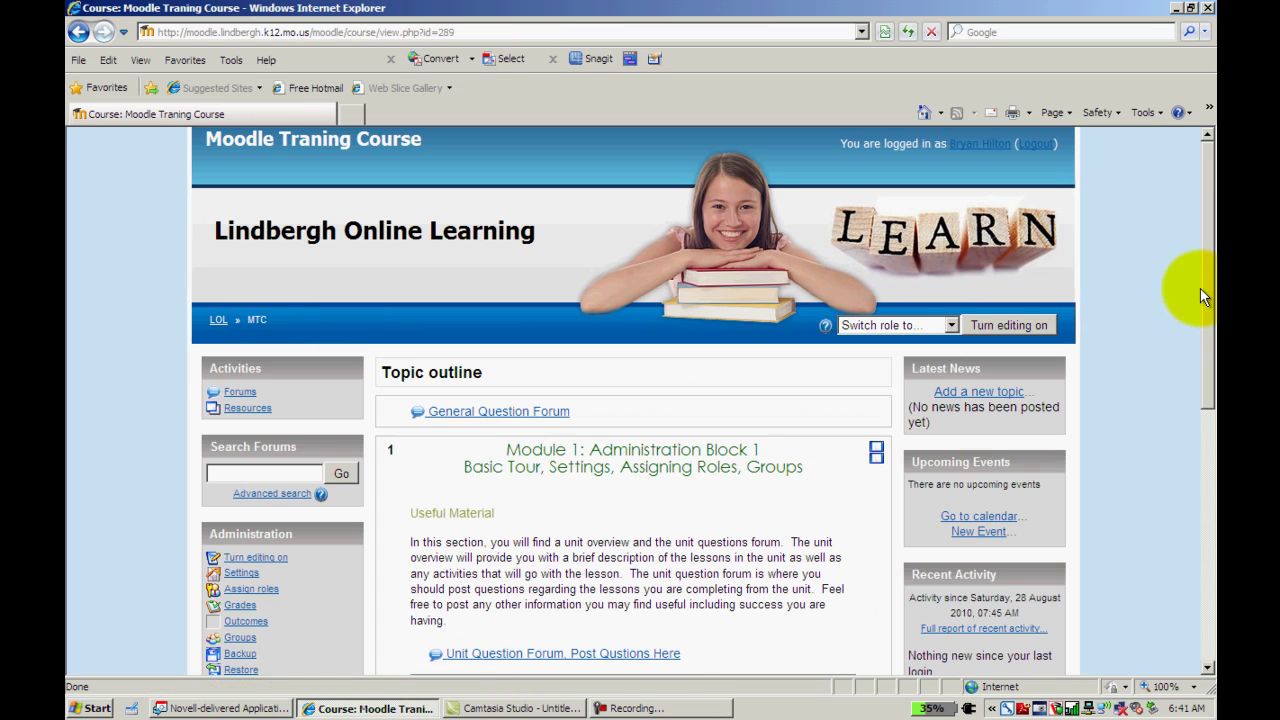
drag(1210, 292, 1210, 432)
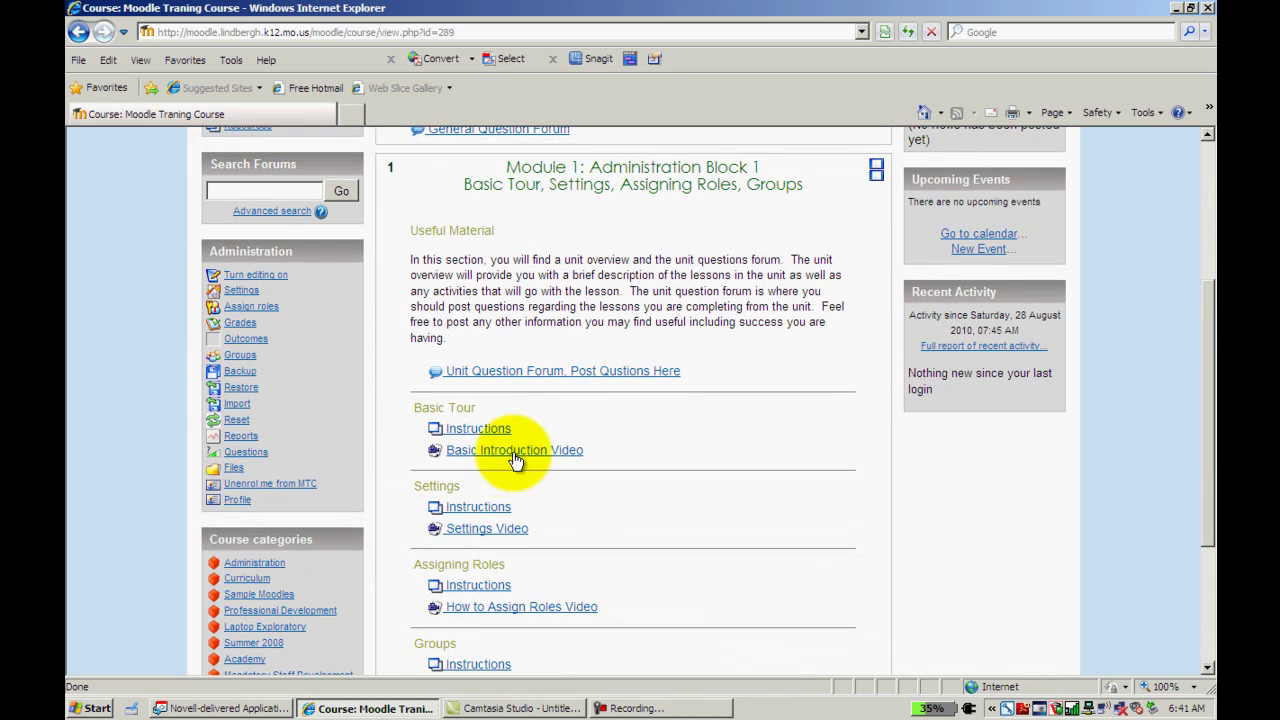
click(246, 387)
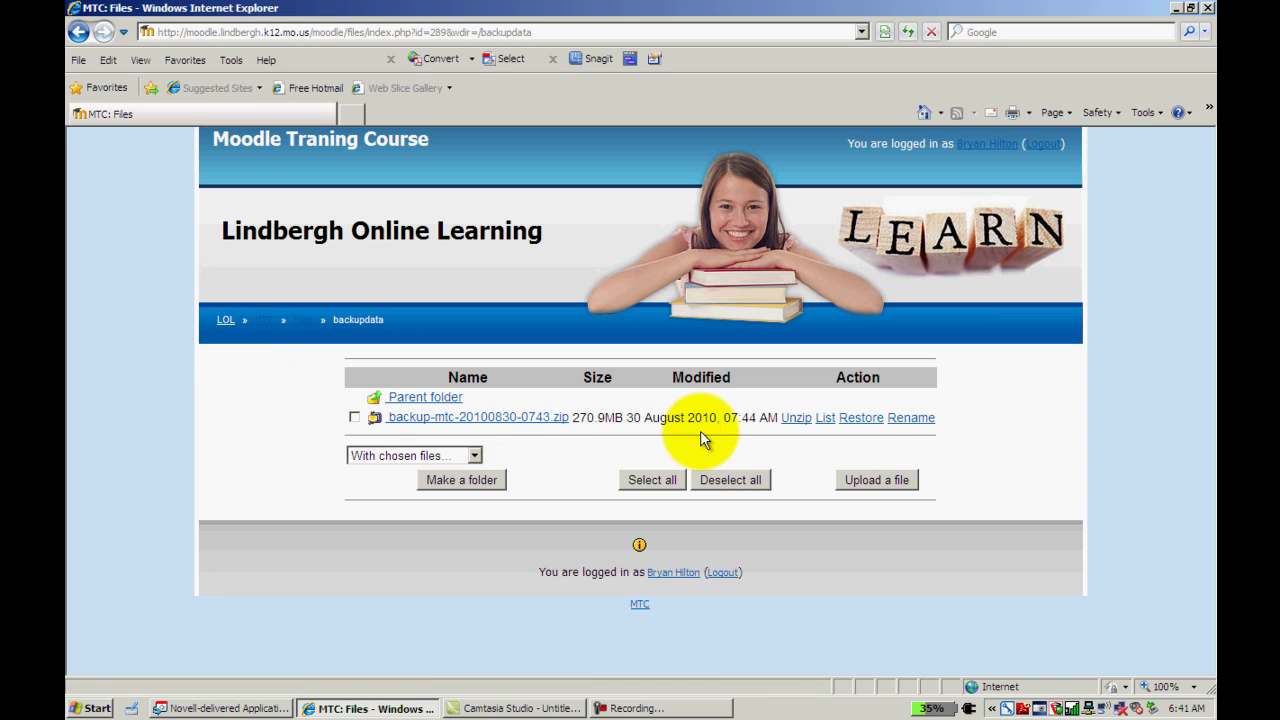
Go back from the backupdata folder to the course page and bring up the Administration links.
click(263, 319)
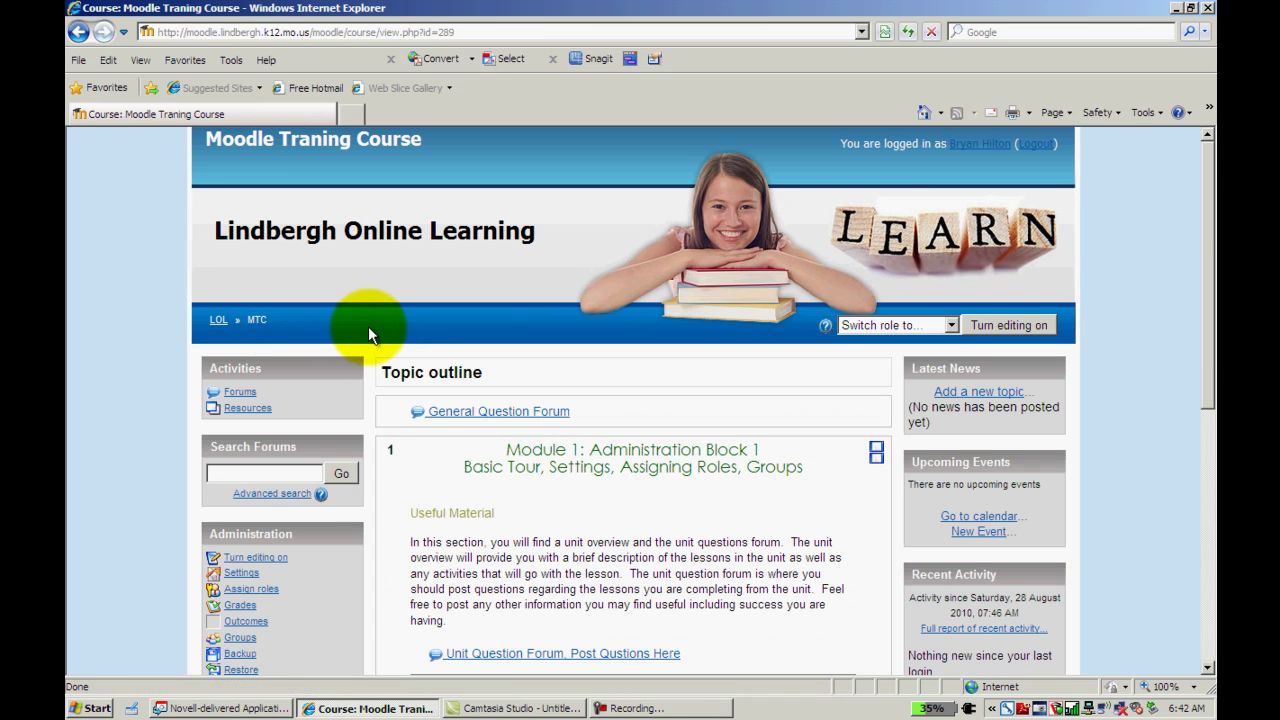
drag(1205, 334, 1210, 440)
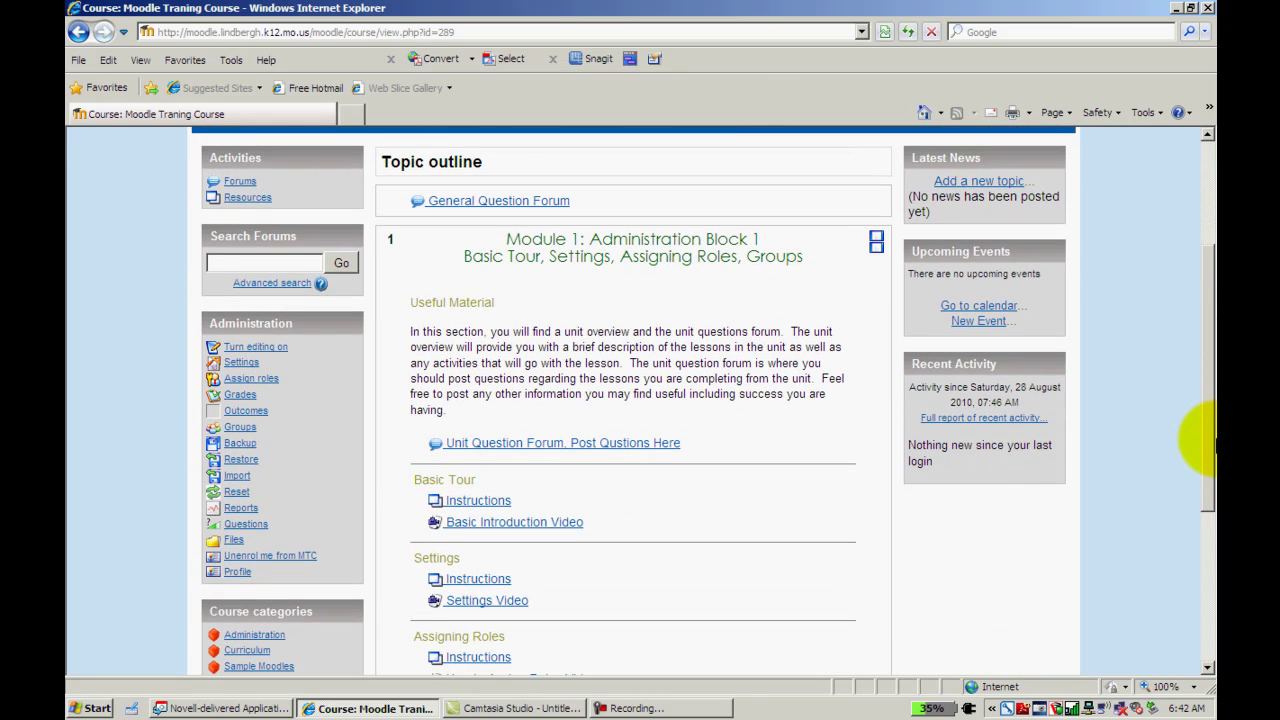